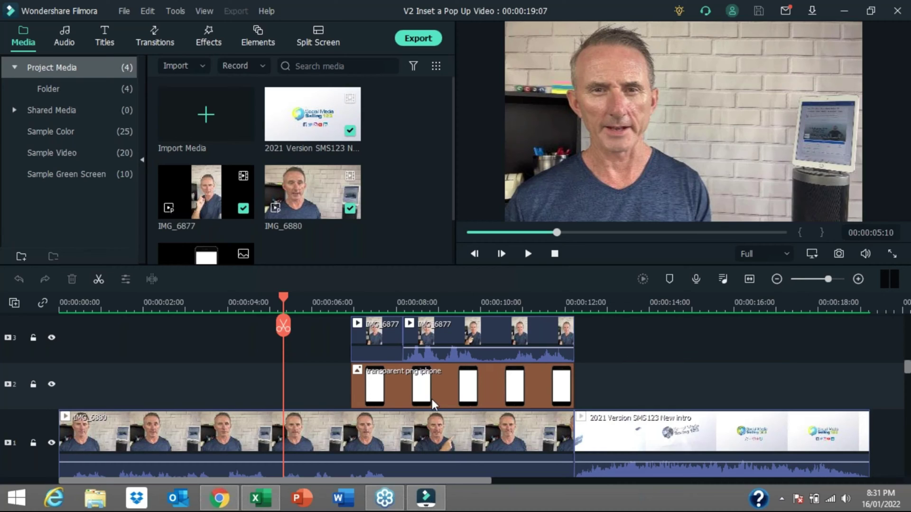
Play the finished pop-up example from about 00:00:04:13, then stop and return the playhead
click(245, 304)
click(528, 254)
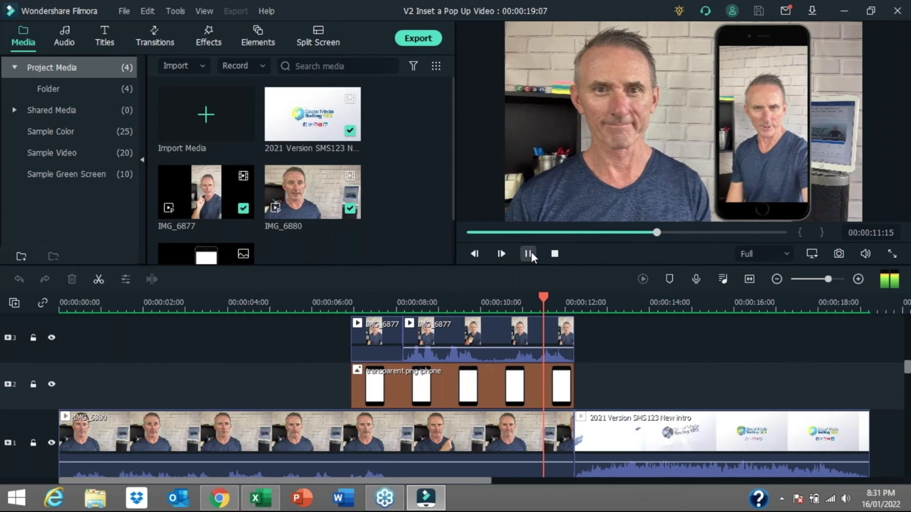
click(531, 256)
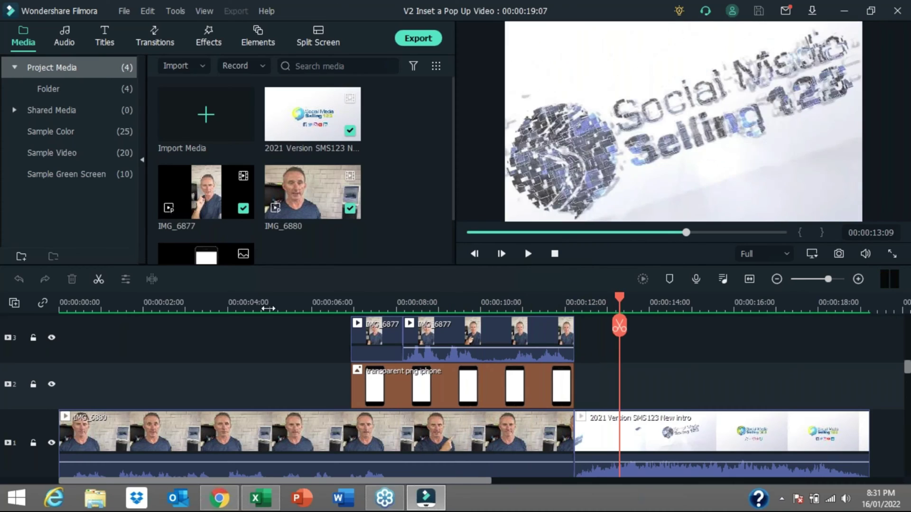
click(267, 325)
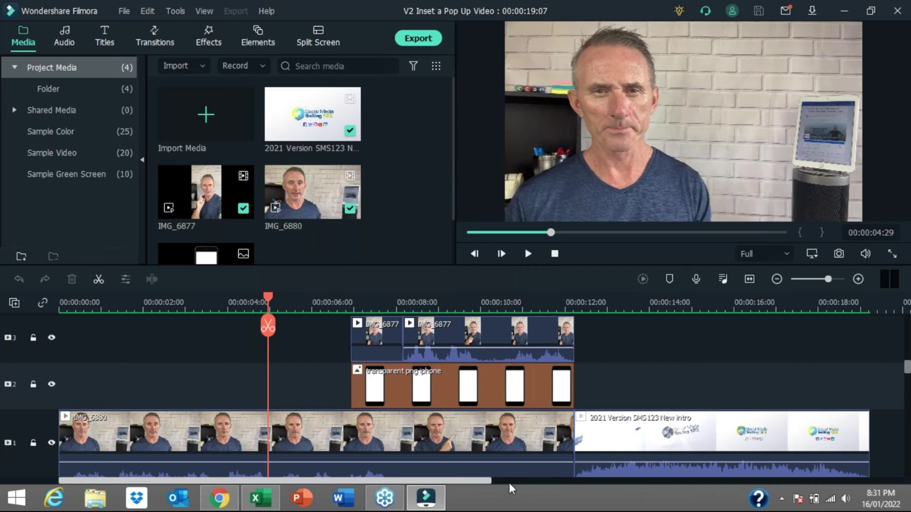
Scroll the timeline right and park the playhead at 00:00:21:12, just after the intro clip
scroll(508, 483, right, 2)
drag(496, 484, 558, 487)
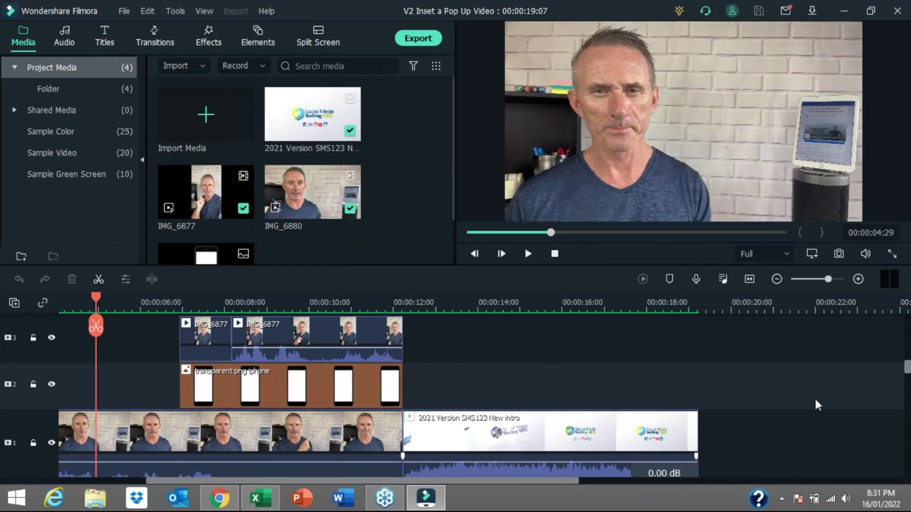
drag(907, 370, 906, 360)
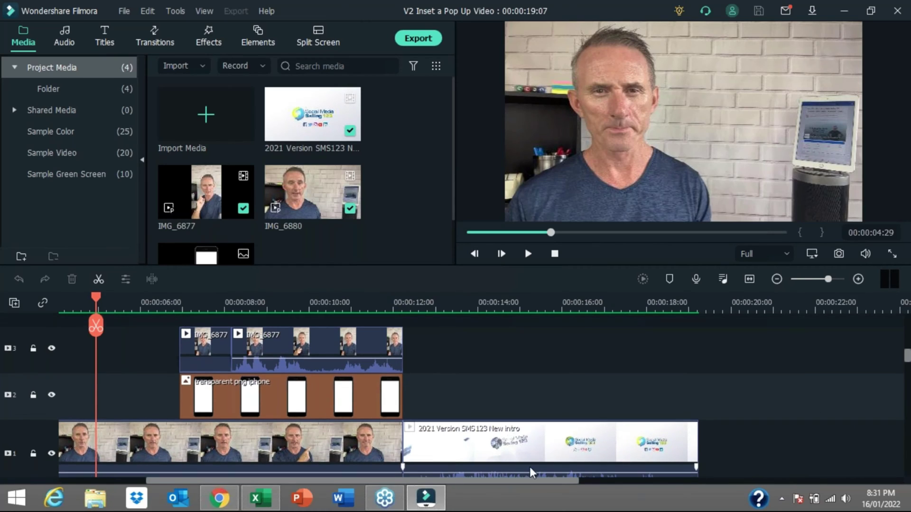
drag(557, 483, 765, 484)
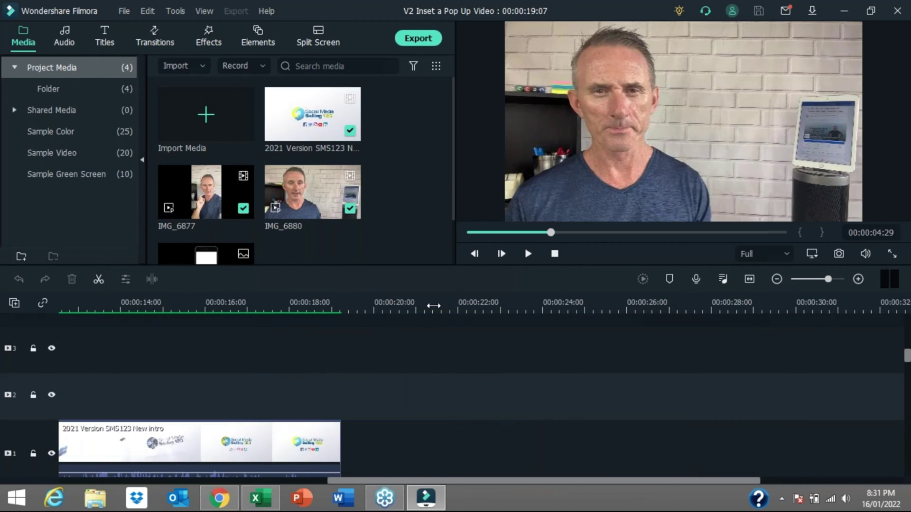
click(433, 305)
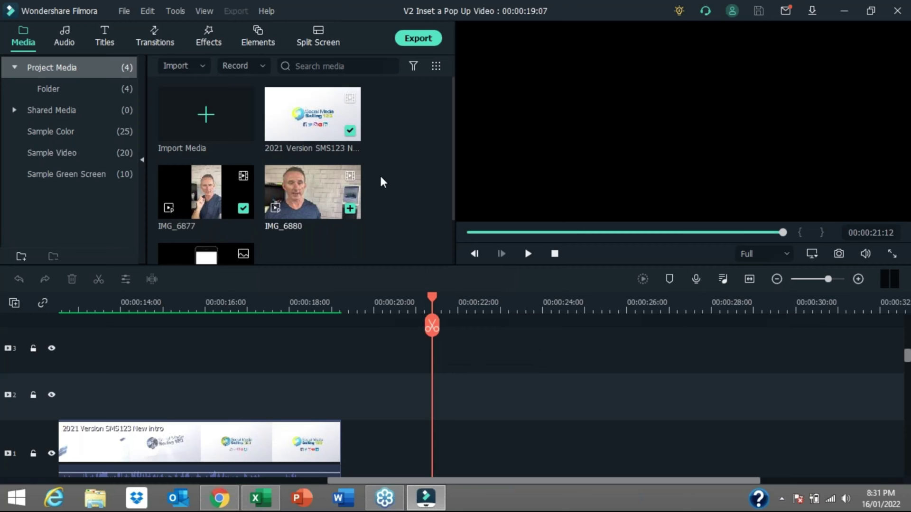
Add IMG_6880 from Media to track 1 after the intro, answering the resolution prompt
drag(330, 193, 468, 446)
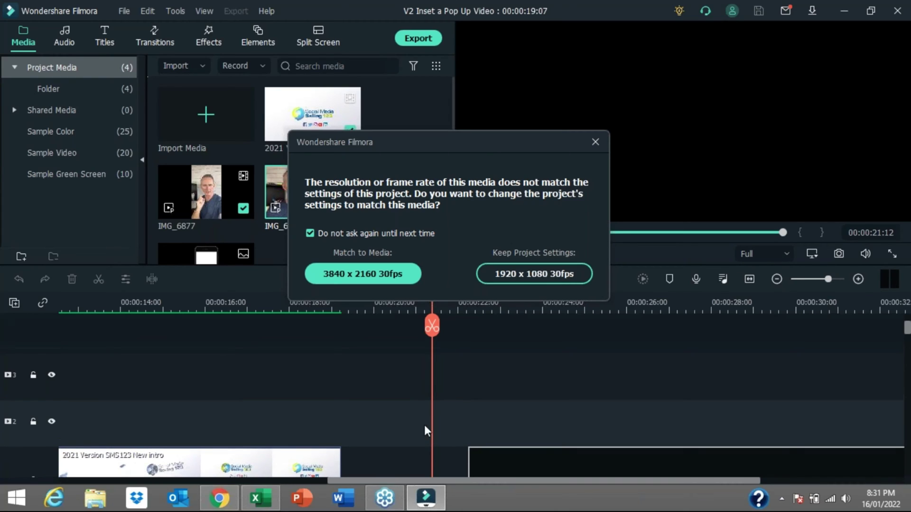
scroll(420, 468, down, 3)
scroll(420, 477, down, 3)
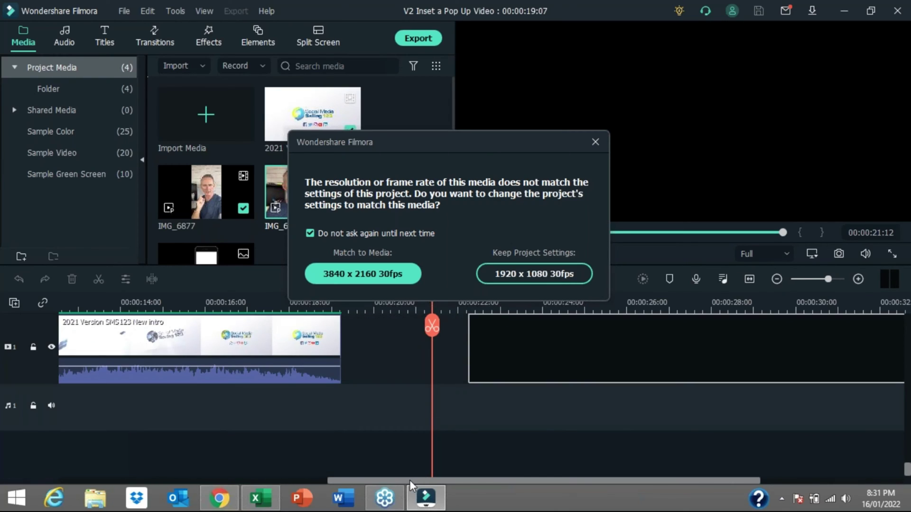
click(534, 273)
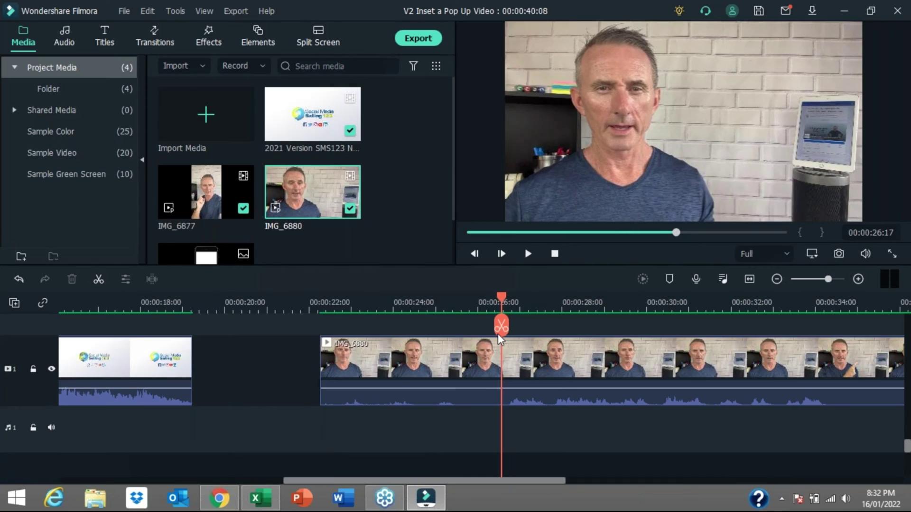
Split IMG_6880 at the playhead and delete its opening piece
click(99, 281)
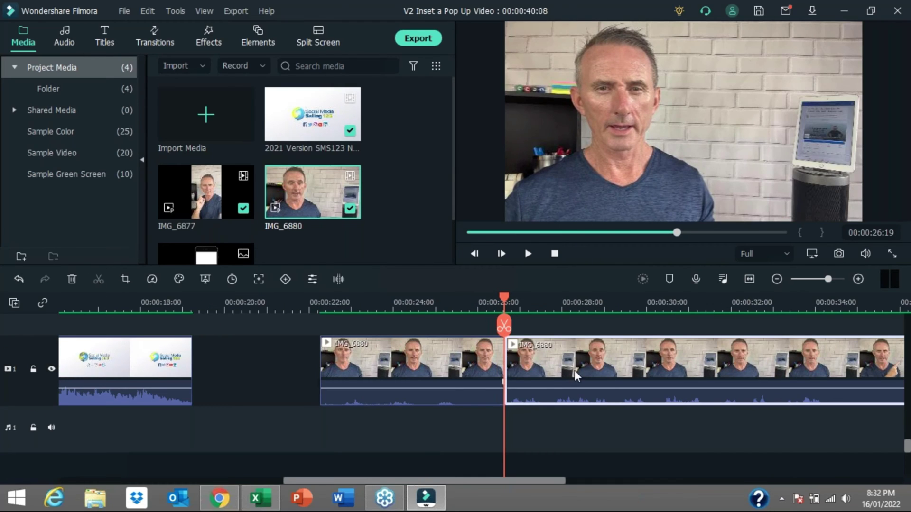
drag(575, 367, 609, 366)
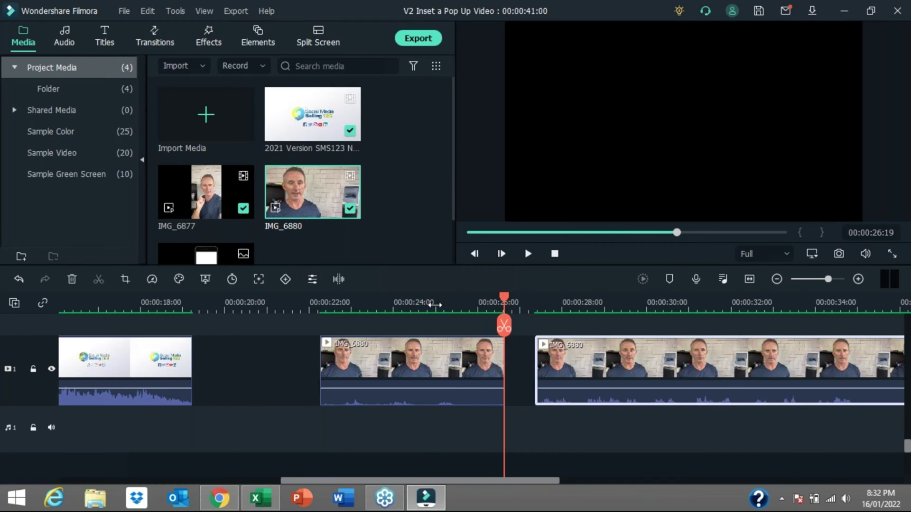
click(434, 305)
click(417, 364)
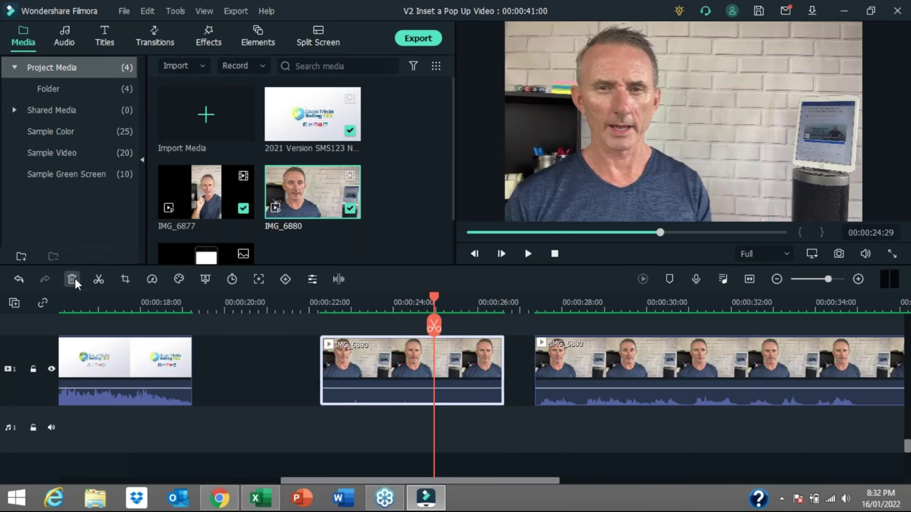
click(74, 277)
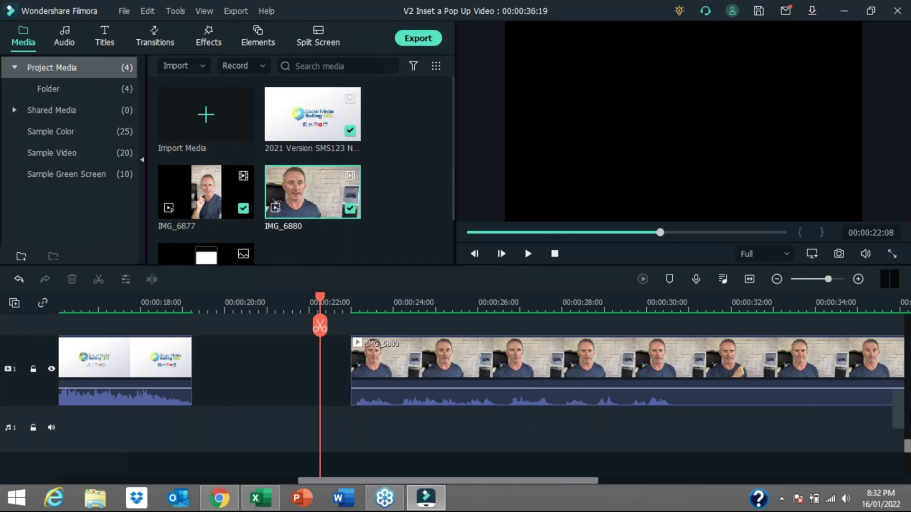
scroll(424, 332, up, 1)
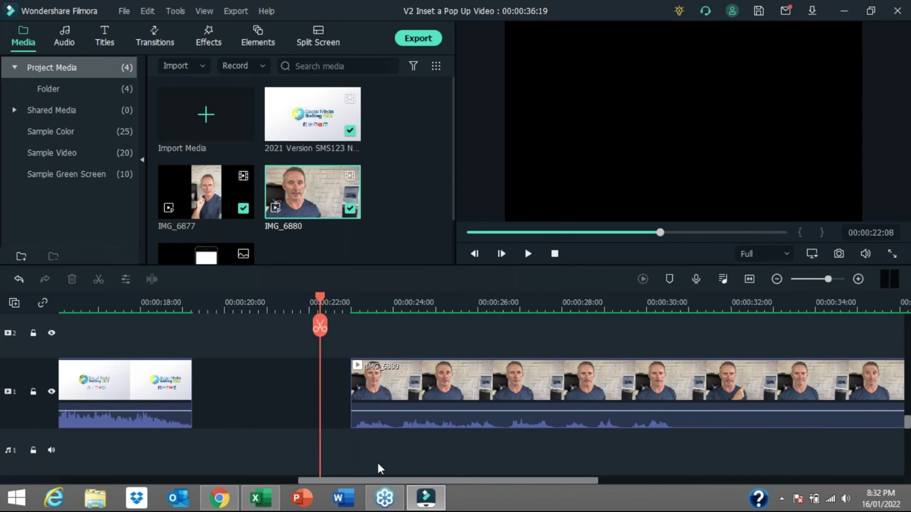
drag(369, 481, 181, 479)
click(273, 301)
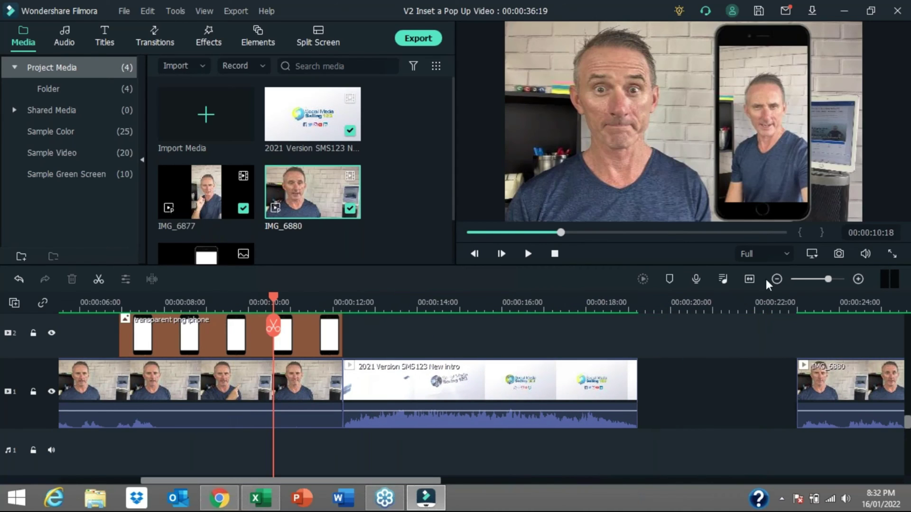
drag(422, 479, 586, 480)
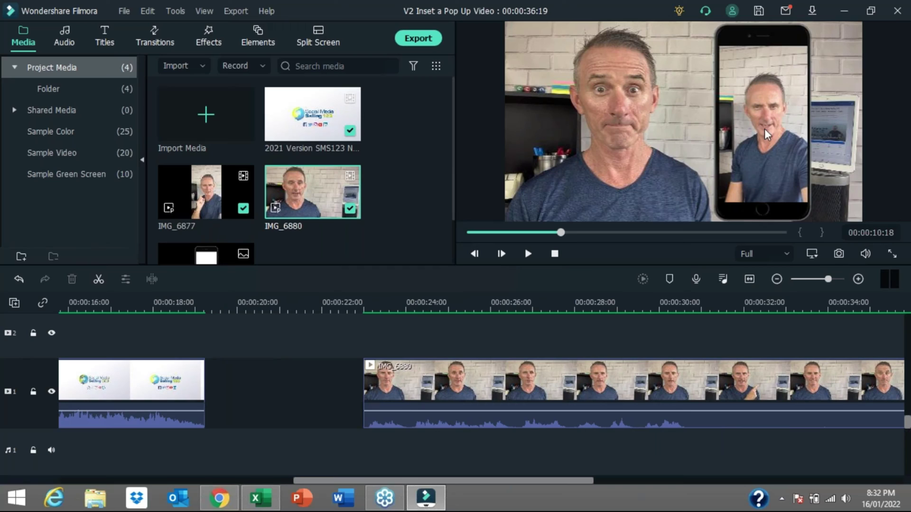
drag(531, 481, 485, 476)
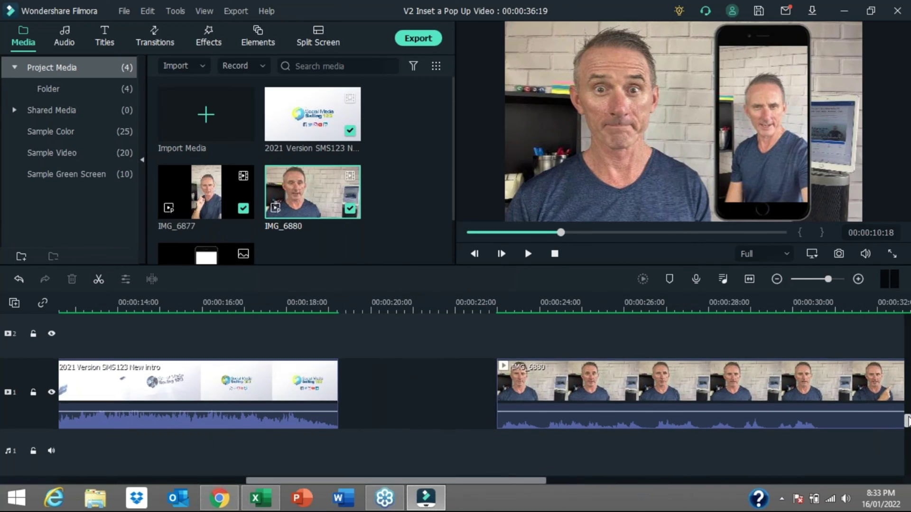
Add the transparent png iphone image to track 2 above IMG_6880
scroll(712, 393, up, 1)
scroll(405, 146, down, 2)
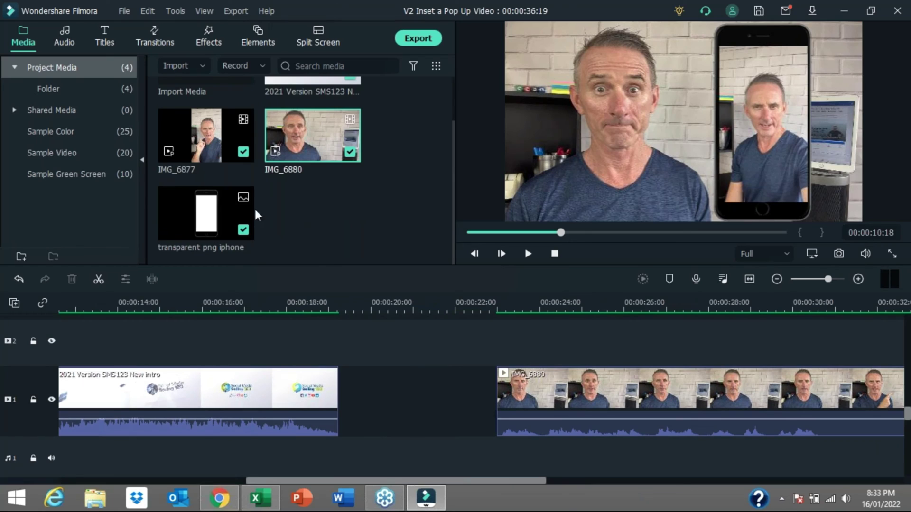
drag(227, 212, 633, 345)
drag(537, 482, 613, 482)
Slide the iPhone overlay on track 2 so it starts at about 00:00:29:18
click(528, 303)
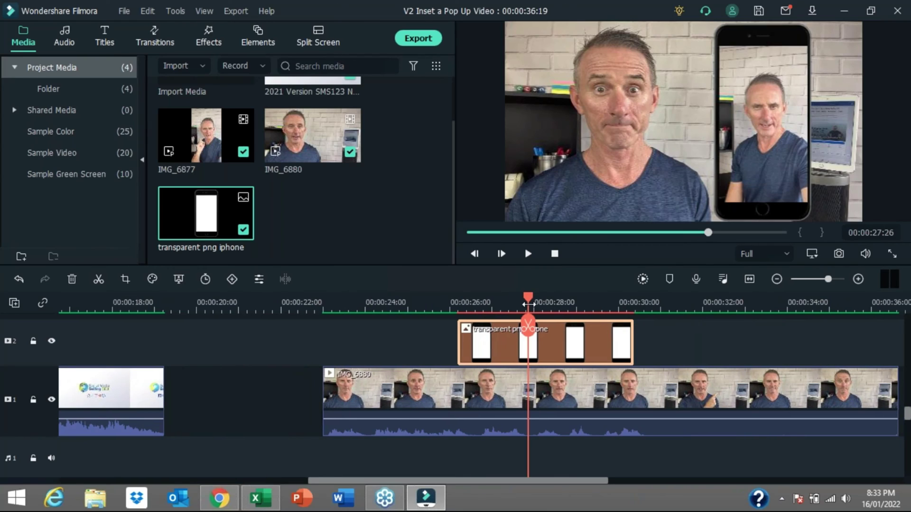
click(441, 308)
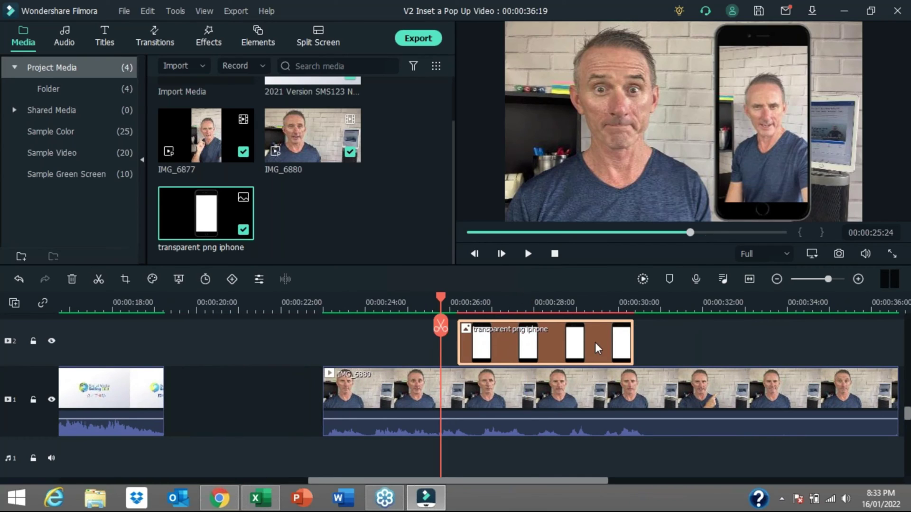
drag(597, 349, 806, 341)
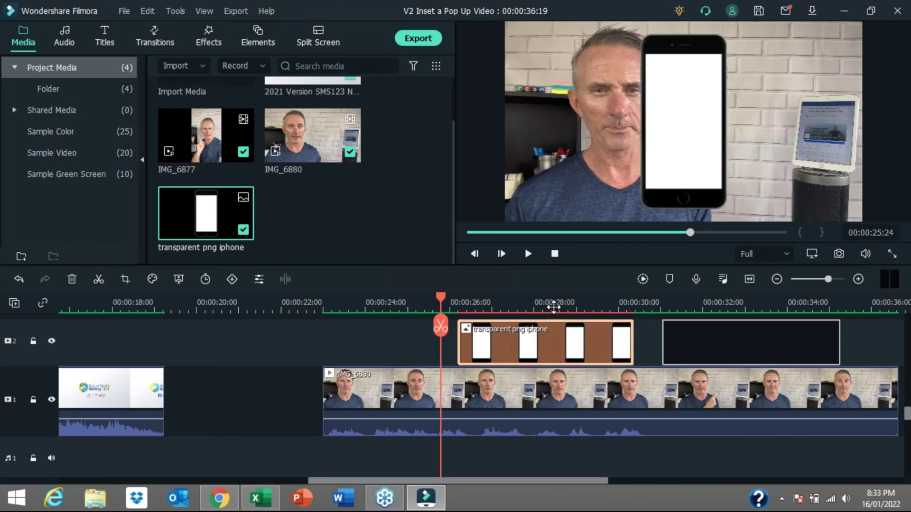
click(546, 305)
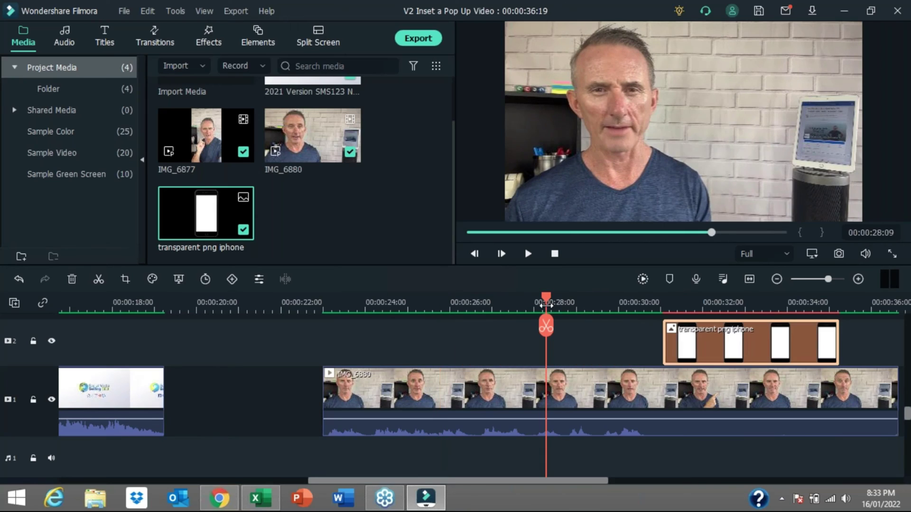
click(574, 304)
click(601, 304)
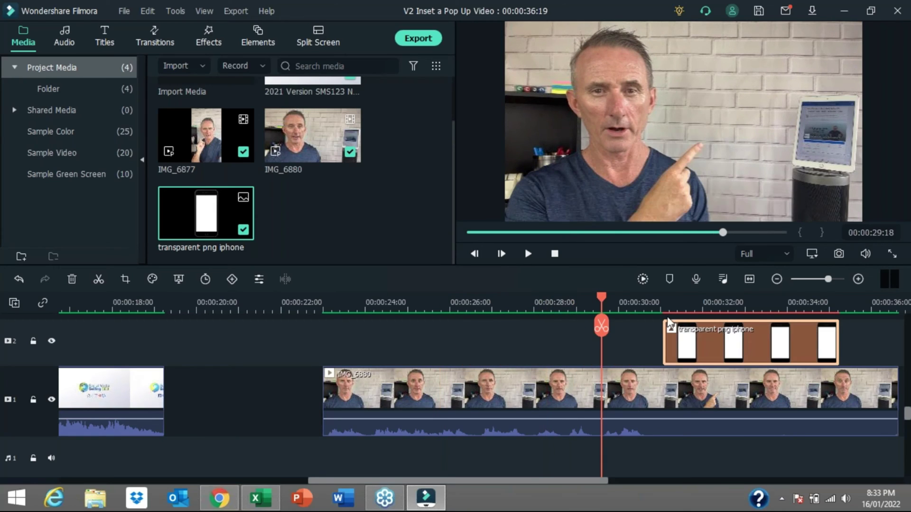
drag(672, 342, 612, 343)
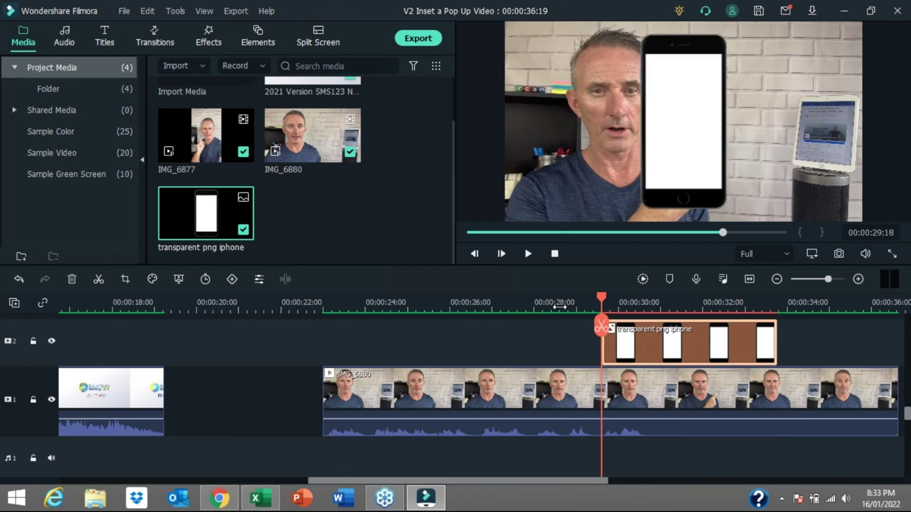
Preview the overlay's entrance and move the phone image to the right of the frame
click(559, 304)
click(528, 254)
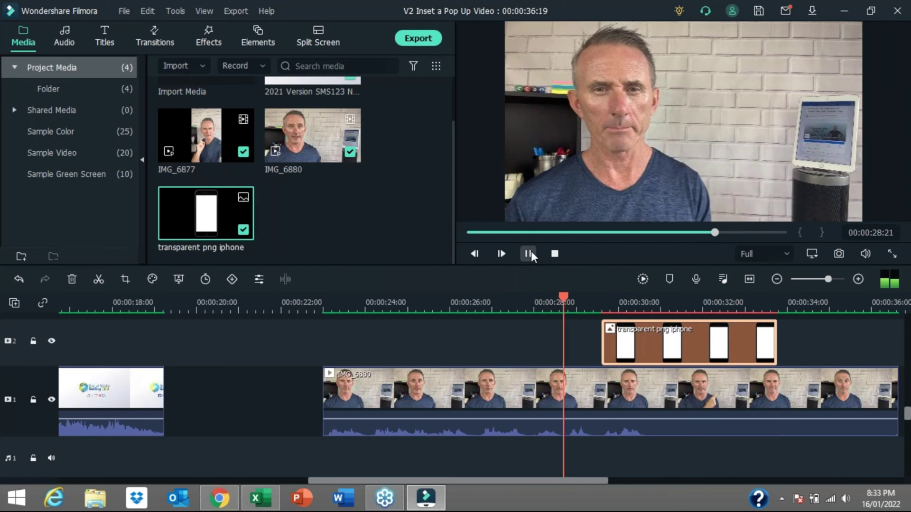
click(528, 254)
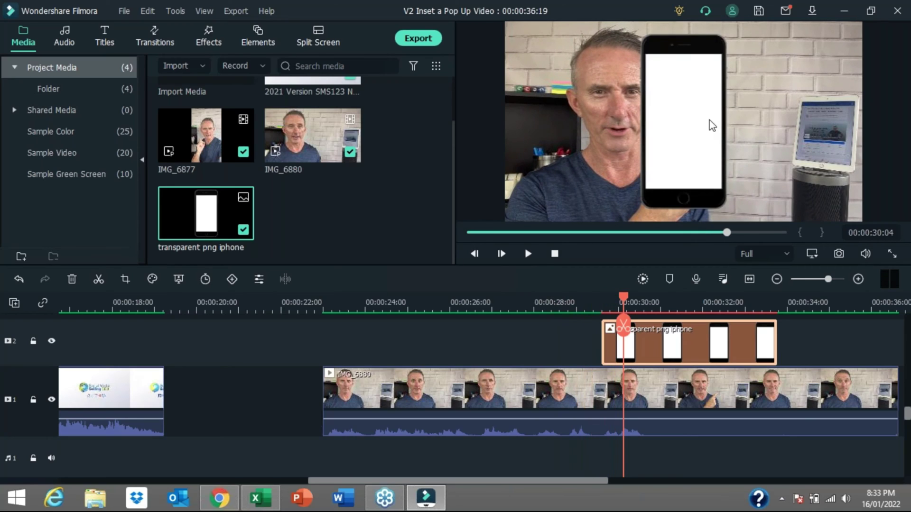
drag(761, 125, 781, 127)
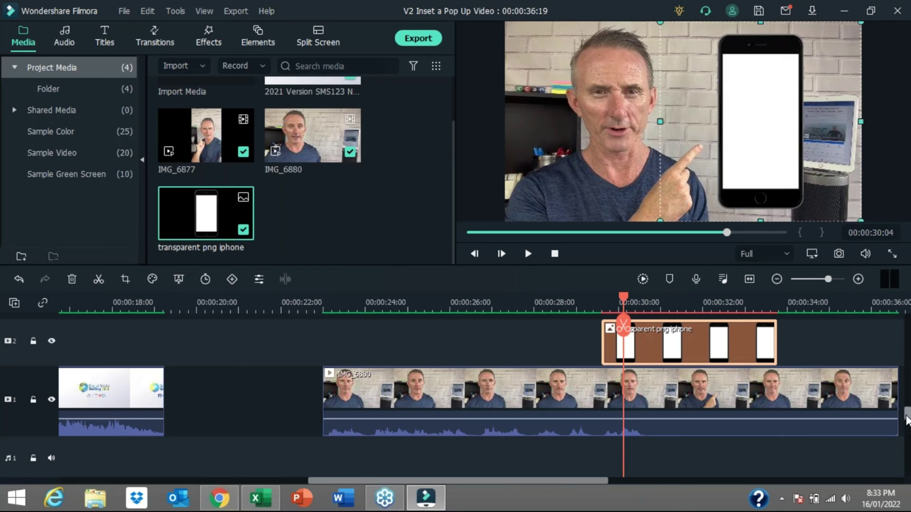
scroll(905, 418, up, 2)
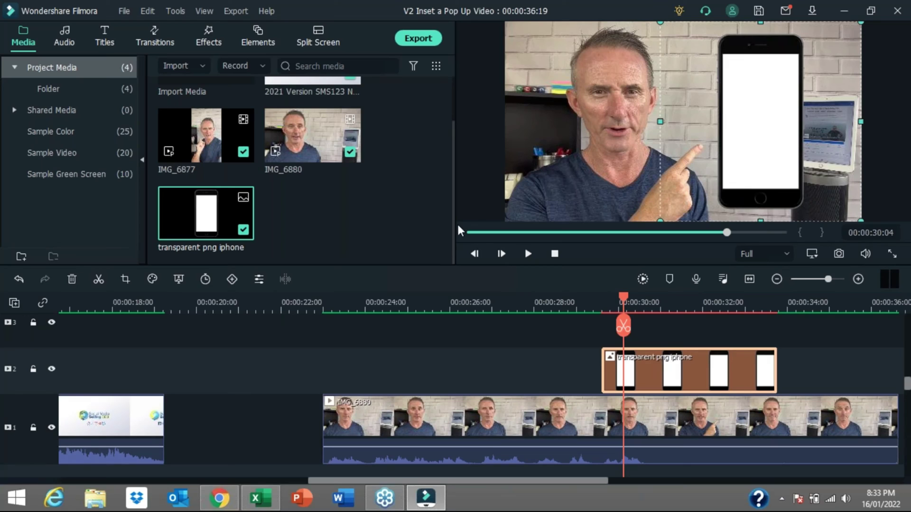
scroll(906, 385, up, 1)
Place IMG_6877 on track 3 aligned with the phone overlay's start, preview it, and select the inset
drag(220, 145, 610, 366)
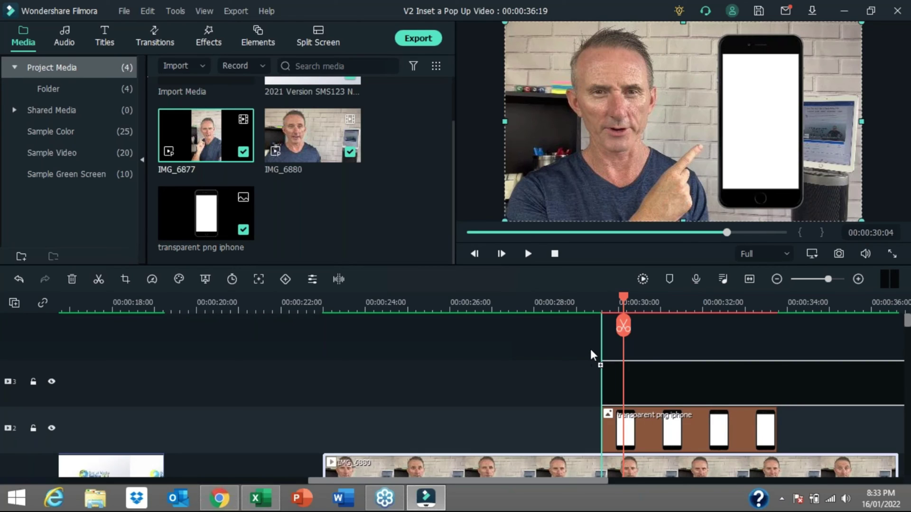
drag(590, 349, 590, 349)
click(528, 253)
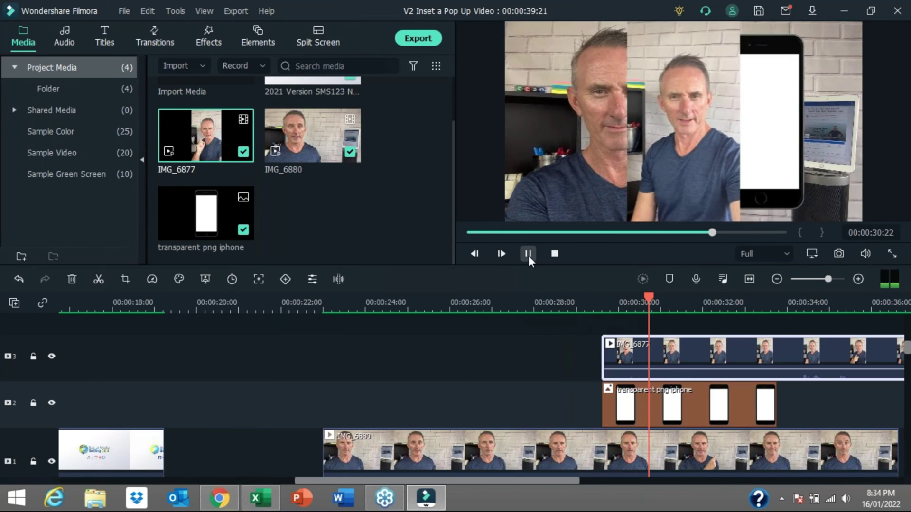
click(528, 255)
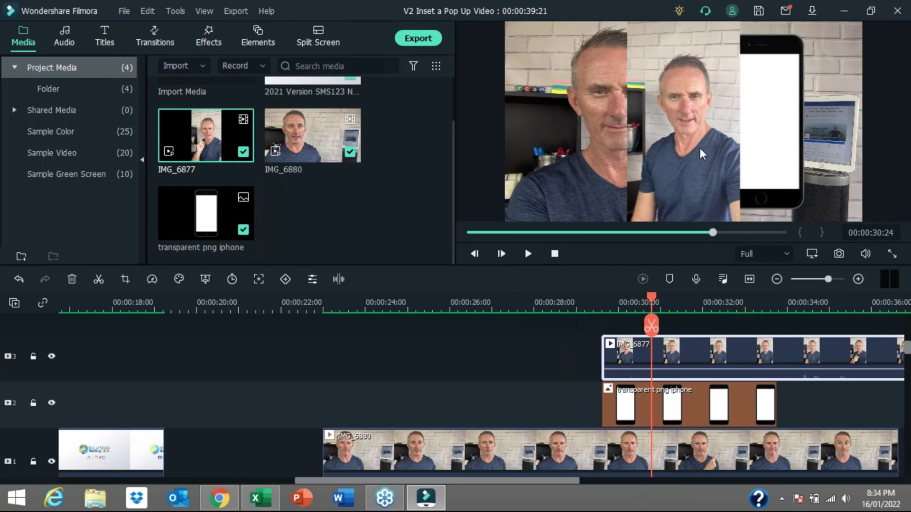
click(699, 147)
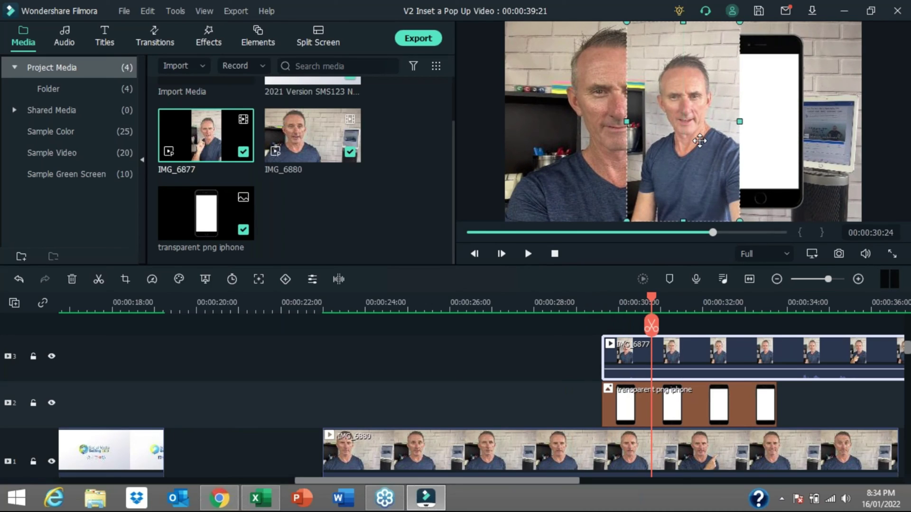
Shrink the IMG_6877 inset to a phone-like shape and move it toward the phone screen
drag(699, 141, 699, 113)
drag(739, 193, 697, 153)
drag(657, 105, 668, 148)
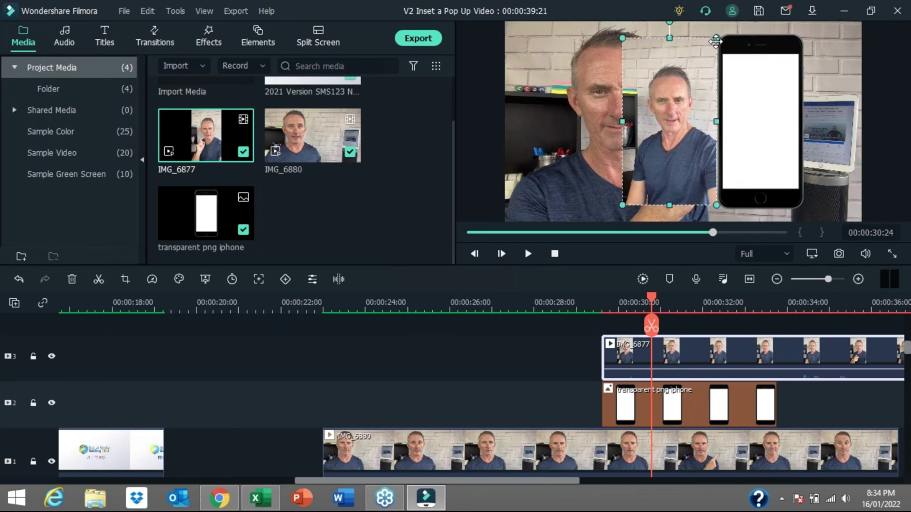
drag(711, 44, 703, 53)
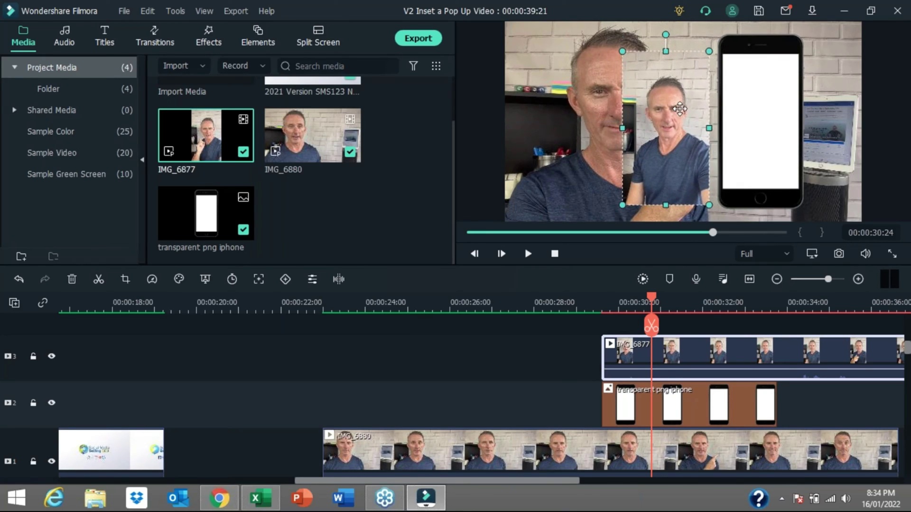
drag(708, 205, 706, 199)
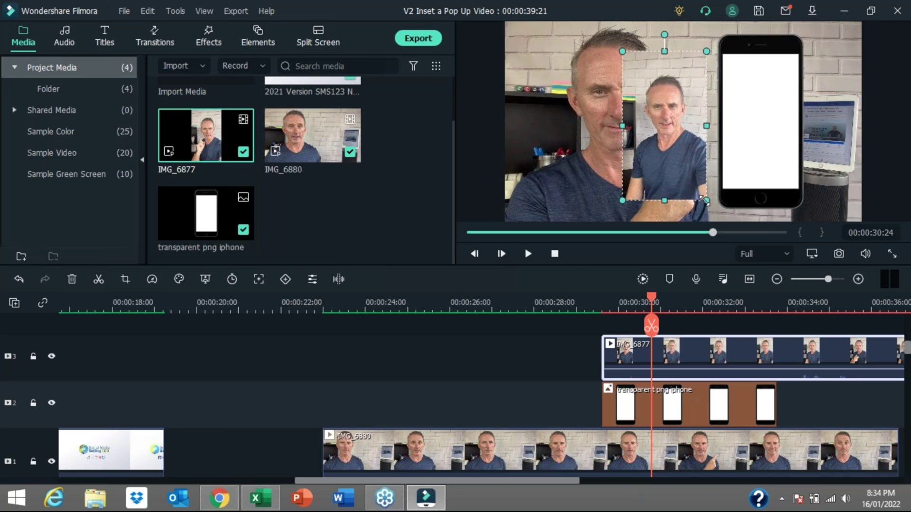
drag(684, 129, 783, 126)
Undo the overshooting moves, then resize and align the inset to fill the phone screen
key(ctrl+z)
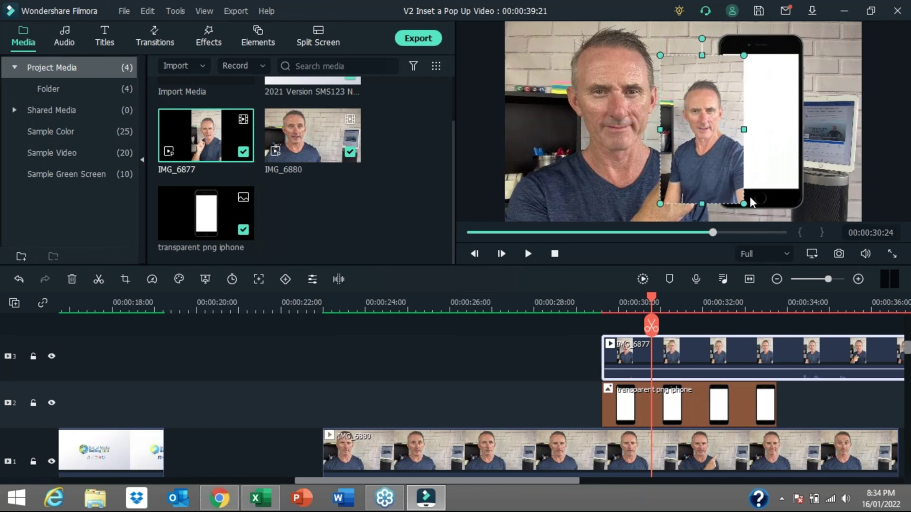
key(ctrl+z)
drag(743, 196, 740, 191)
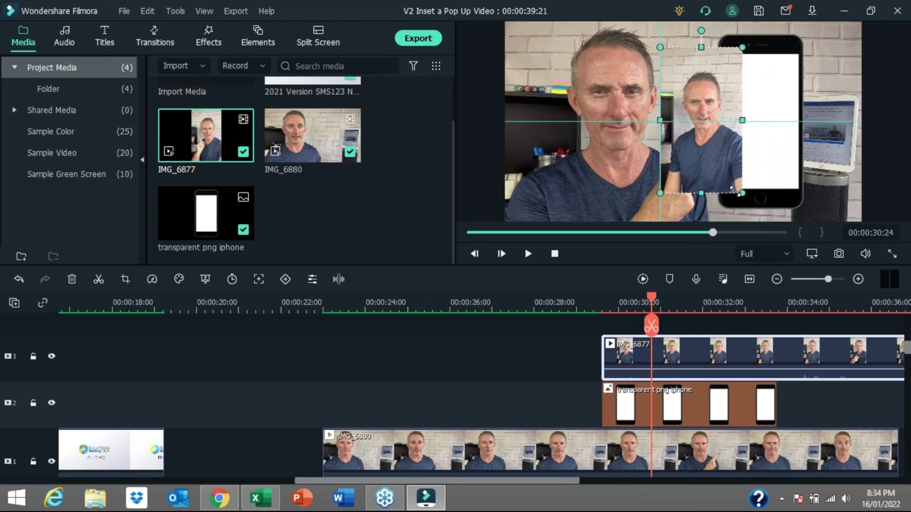
drag(731, 125, 774, 121)
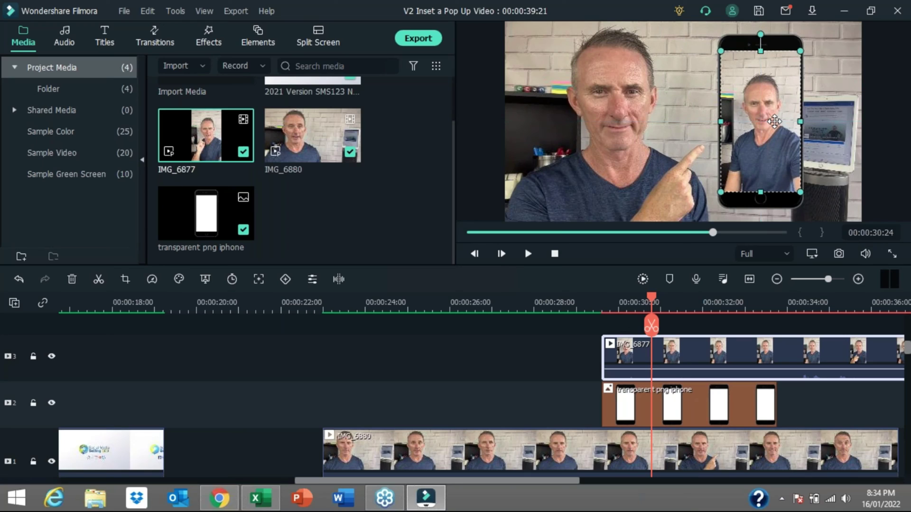
click(571, 309)
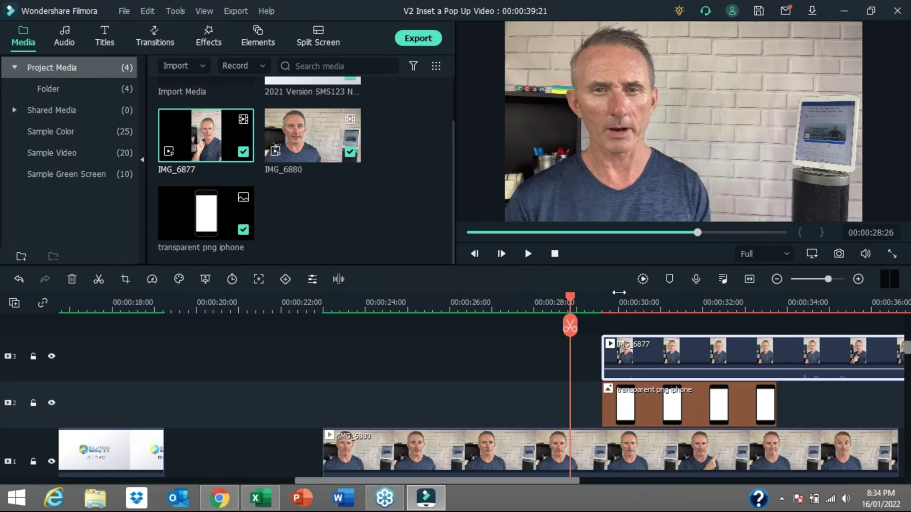
click(528, 254)
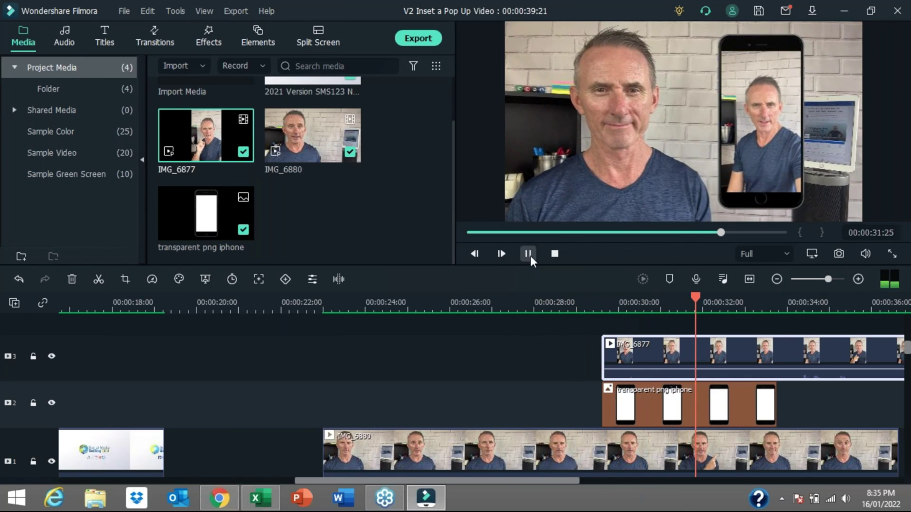
click(510, 359)
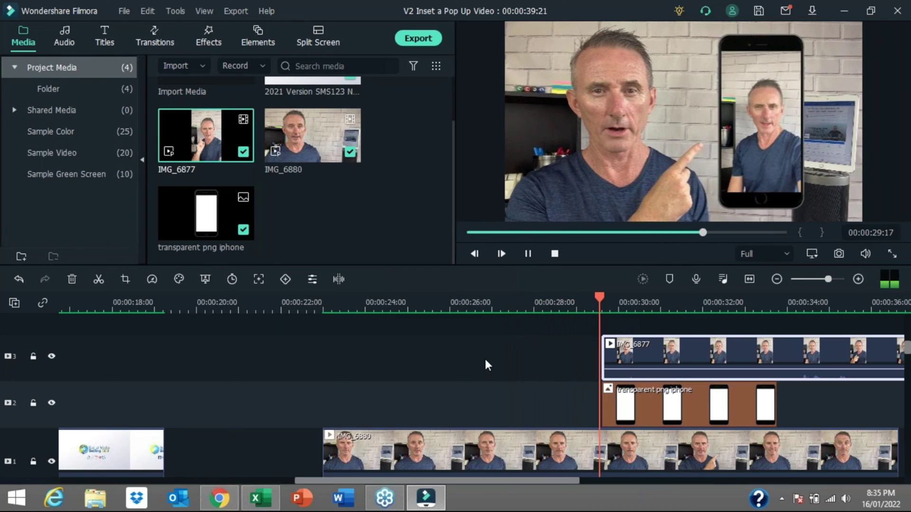
click(528, 253)
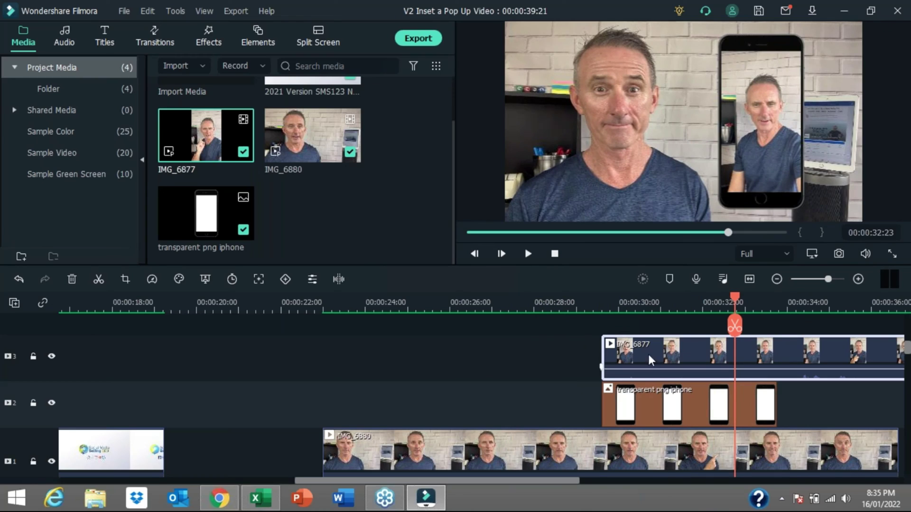
drag(576, 479, 120, 385)
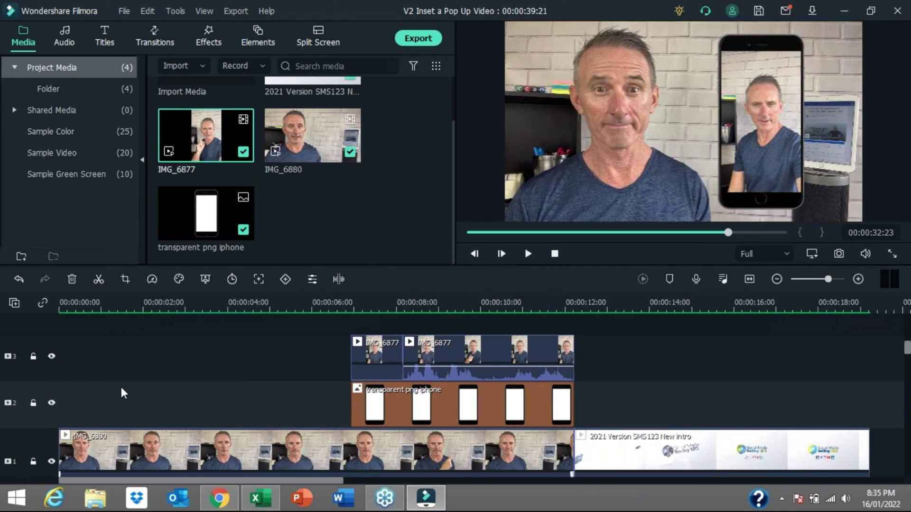
click(69, 303)
click(57, 299)
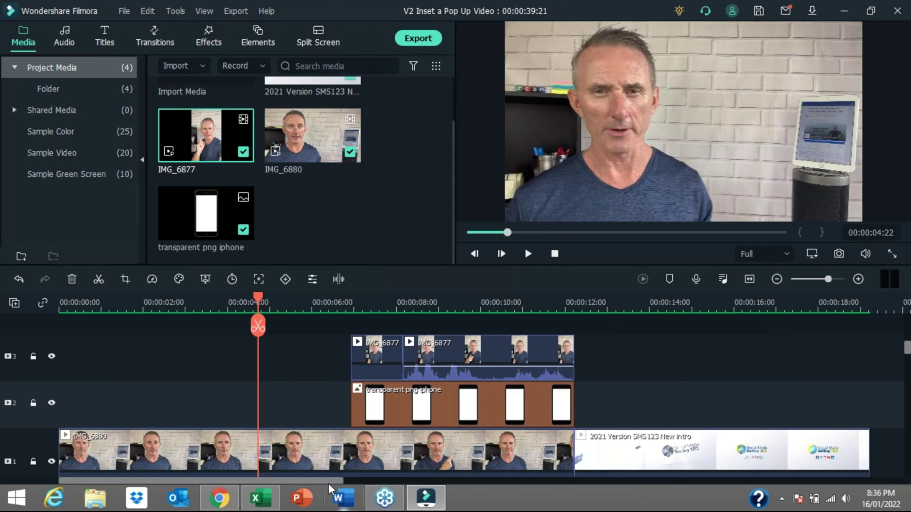
drag(331, 481, 691, 481)
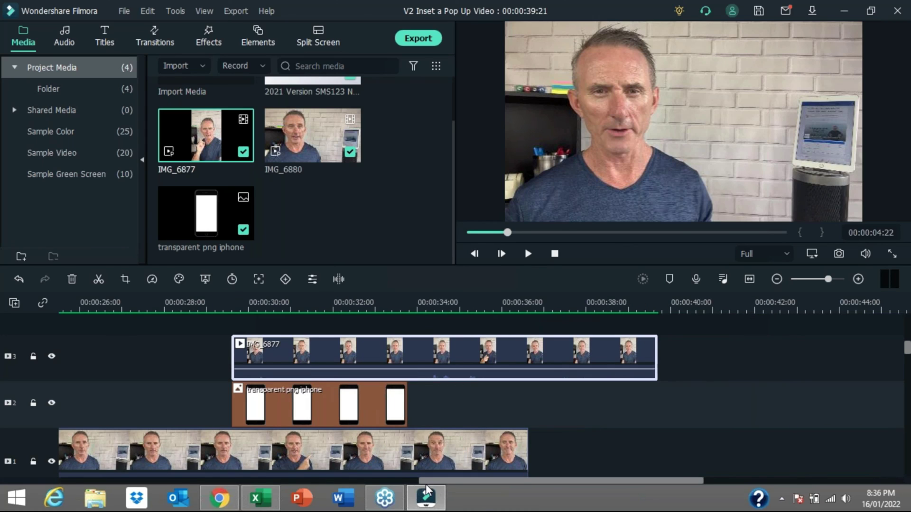
drag(480, 480, 118, 480)
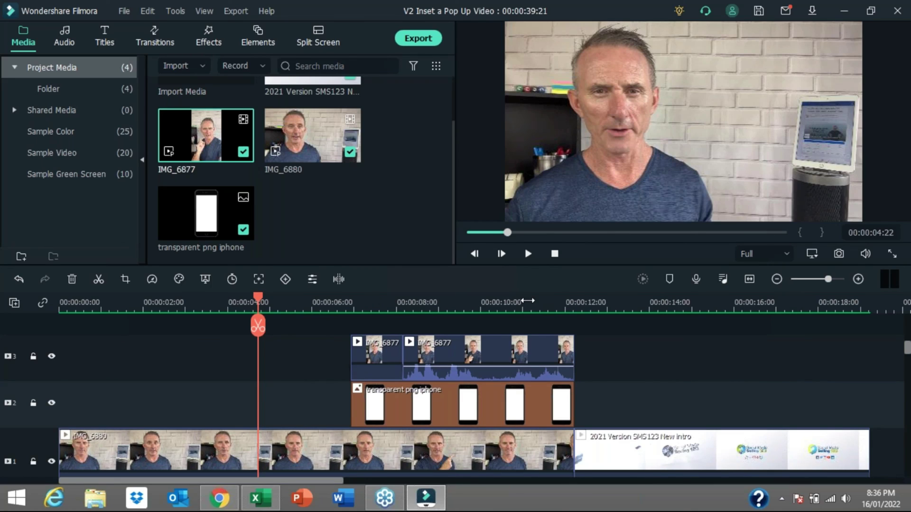
click(526, 301)
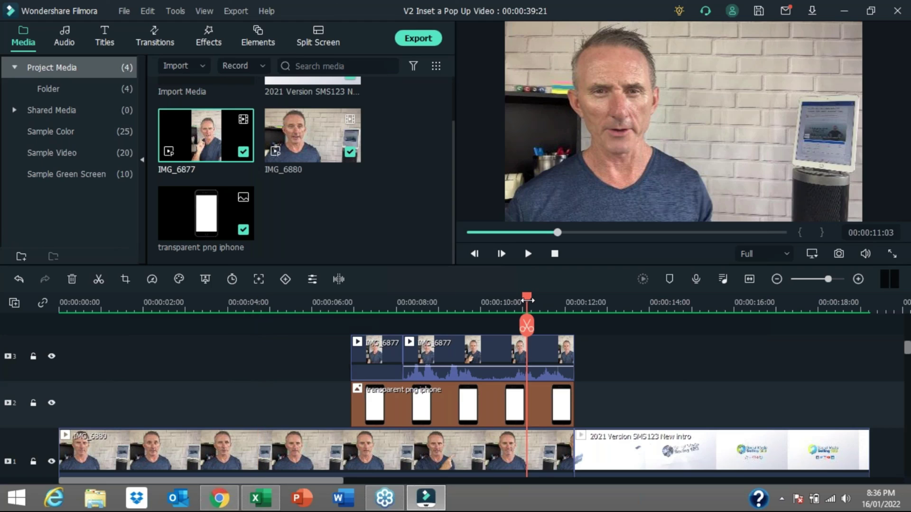